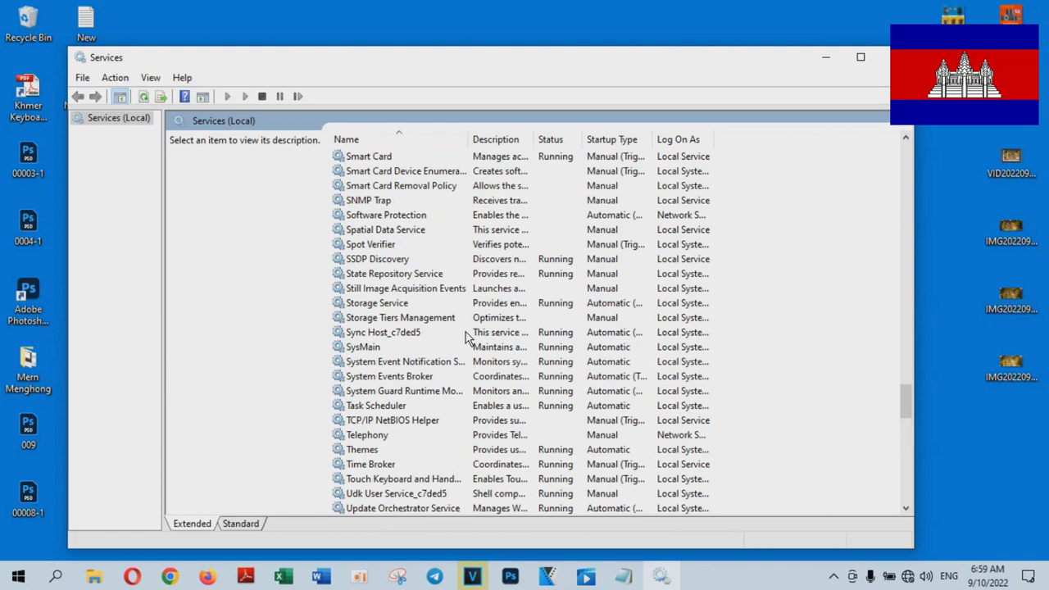
Stop the SysMain service from its properties with Manual picked as startup type, and close the dialog without applying.
click(377, 349)
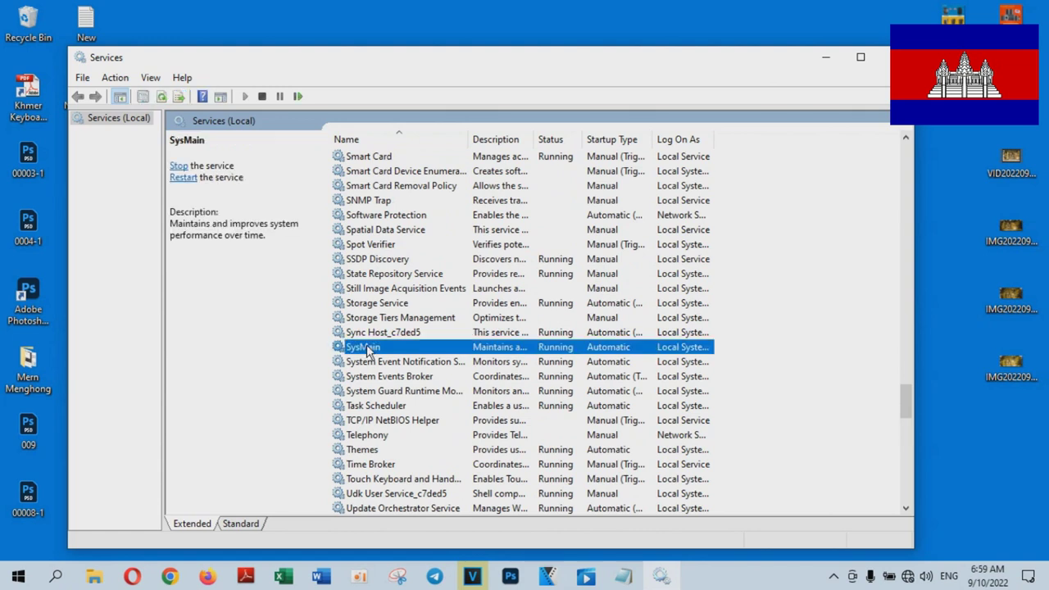
right_click(549, 348)
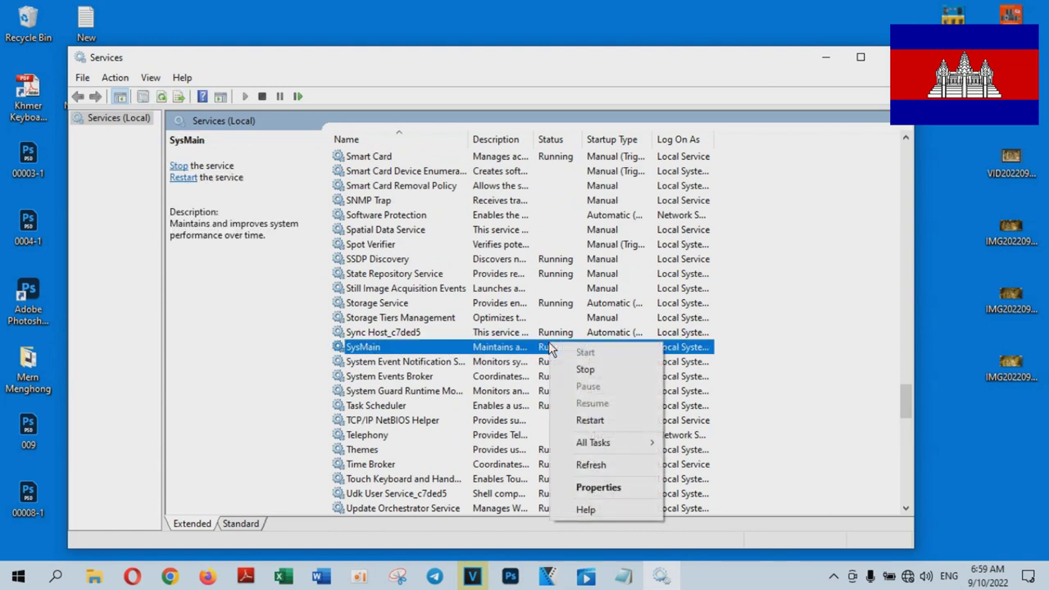
click(620, 489)
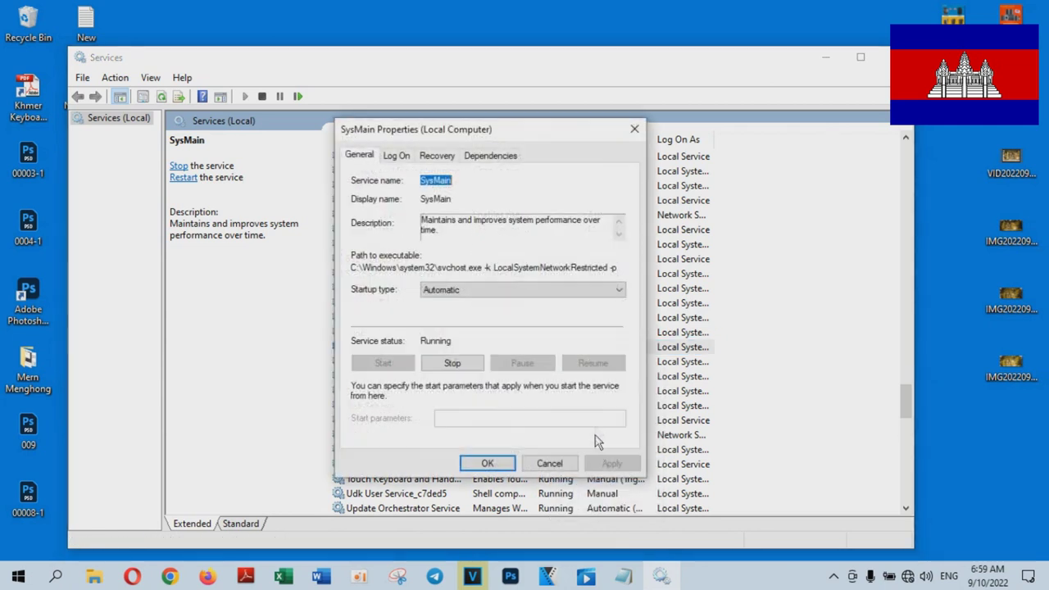
click(451, 291)
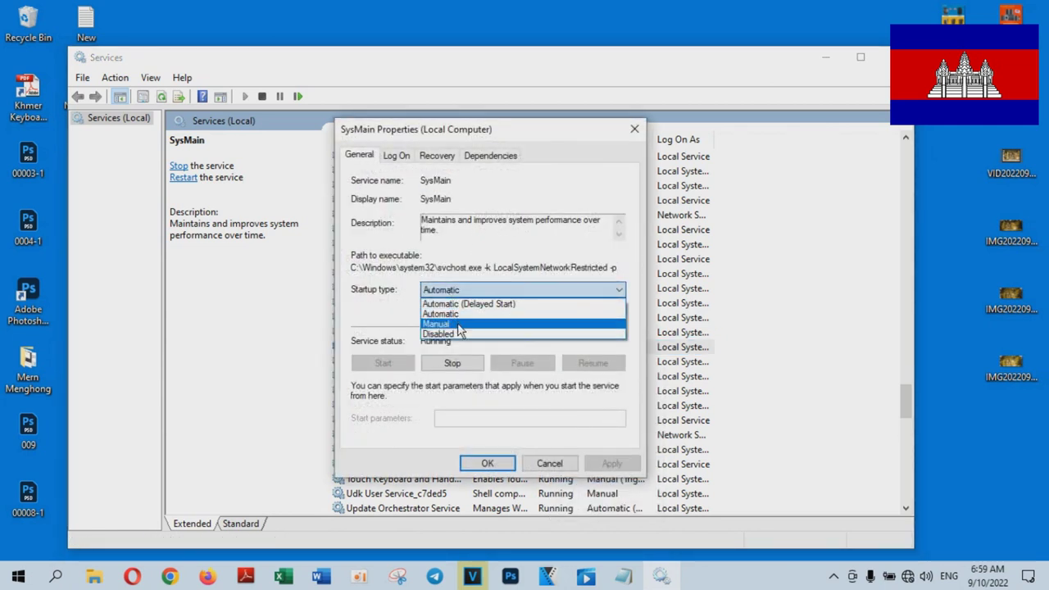
click(452, 326)
click(452, 363)
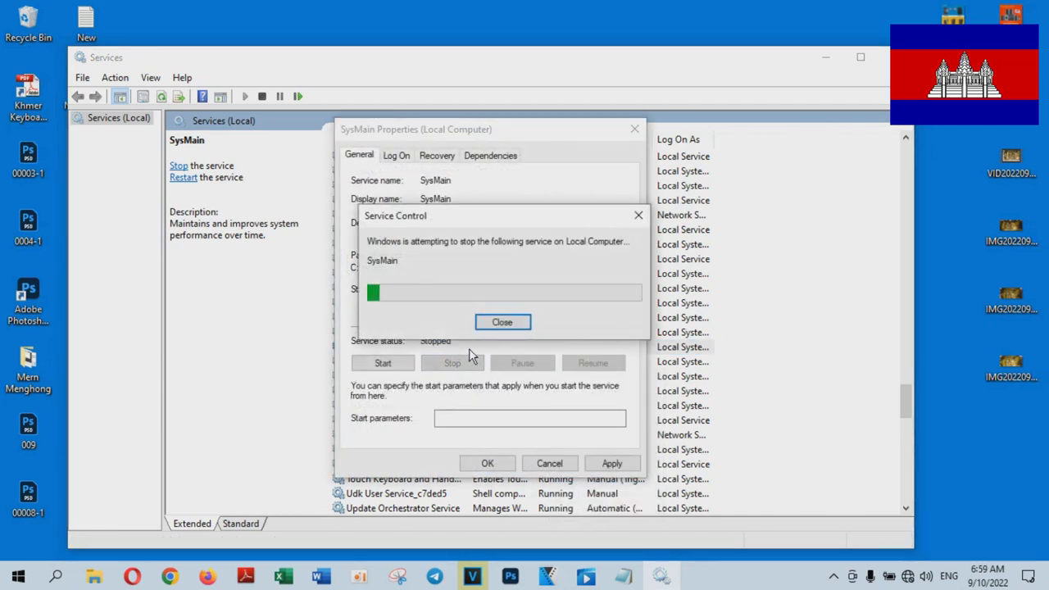
click(636, 130)
Minimize the Services window and refresh the desktop.
click(826, 59)
right_click(431, 185)
click(470, 229)
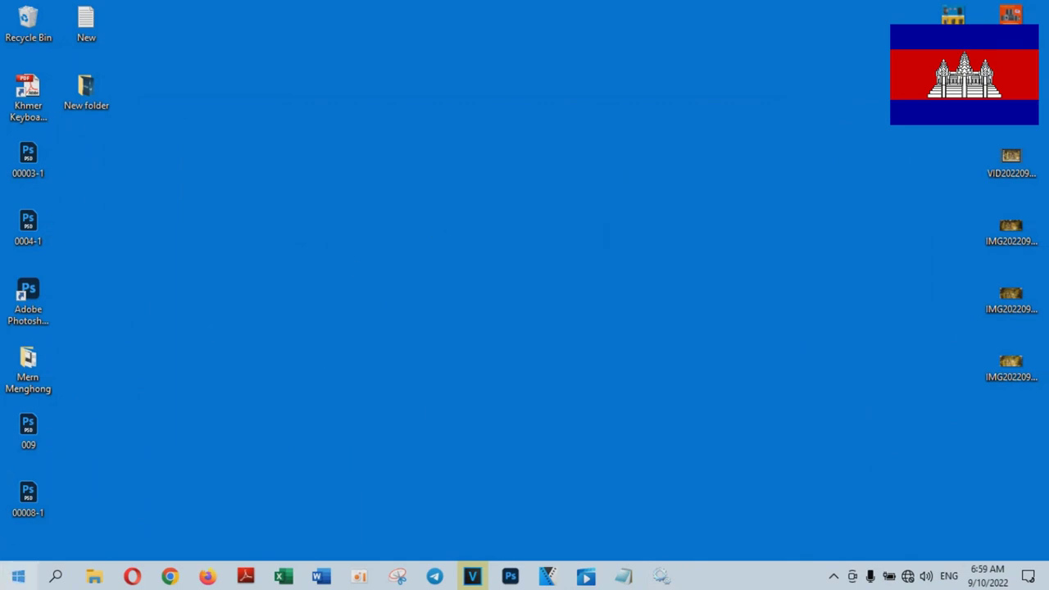
Search Windows for "control pannel" and open Control Panel.
click(58, 578)
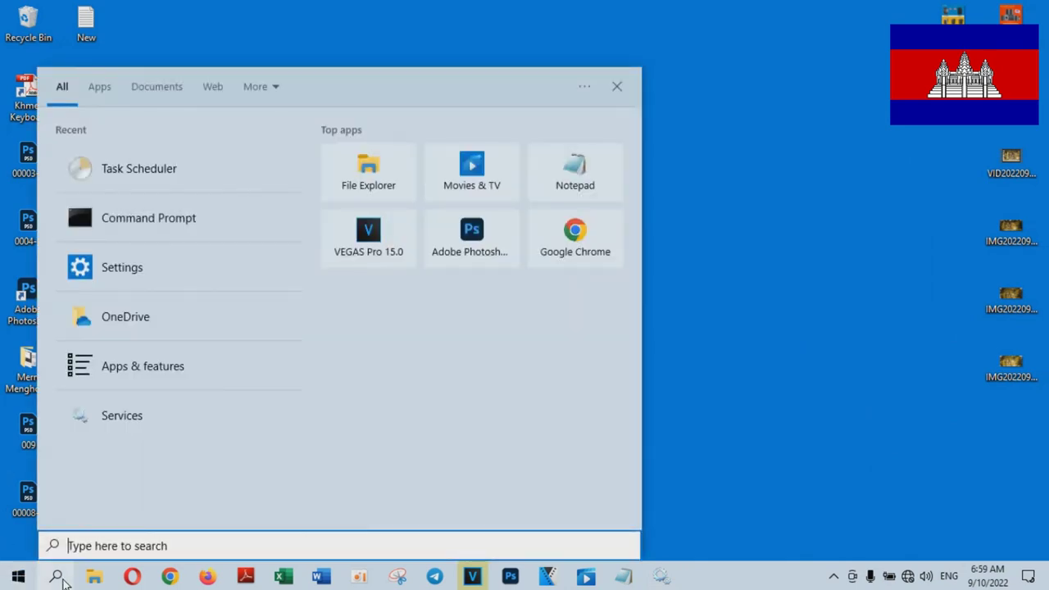
text(c)
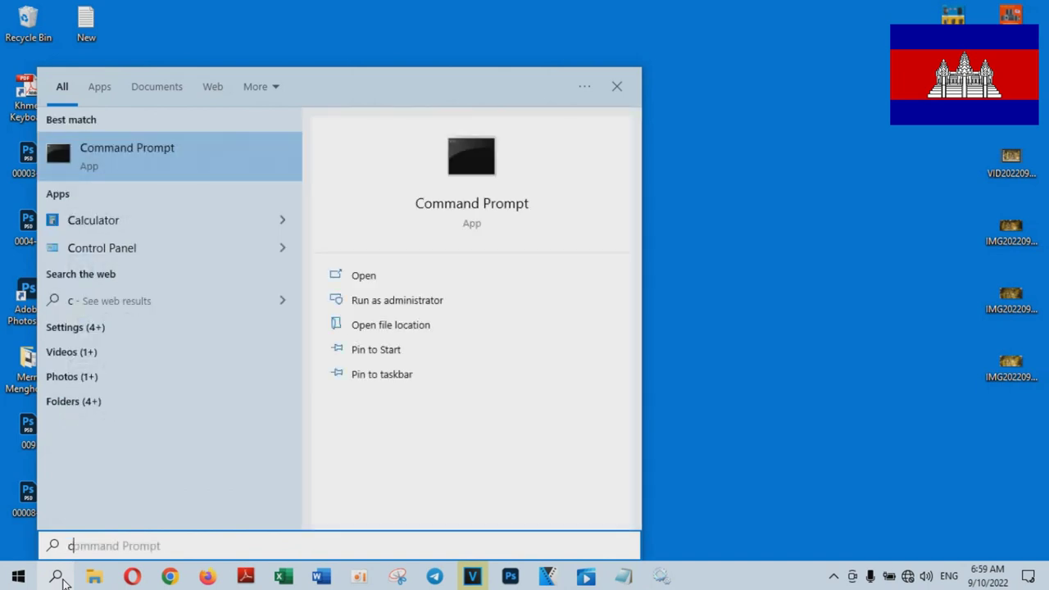
text(ontro)
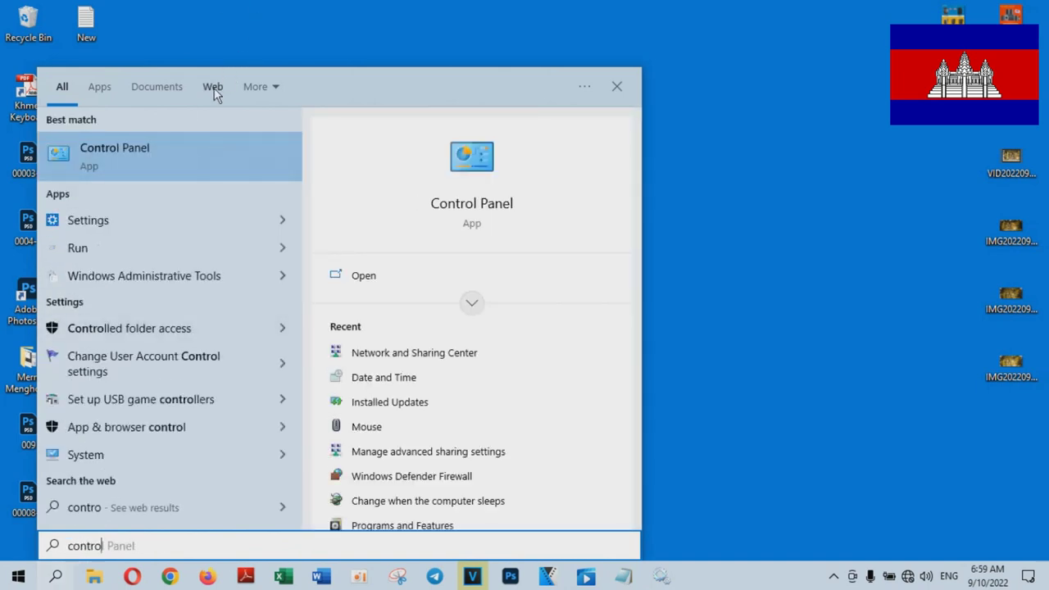
text(l )
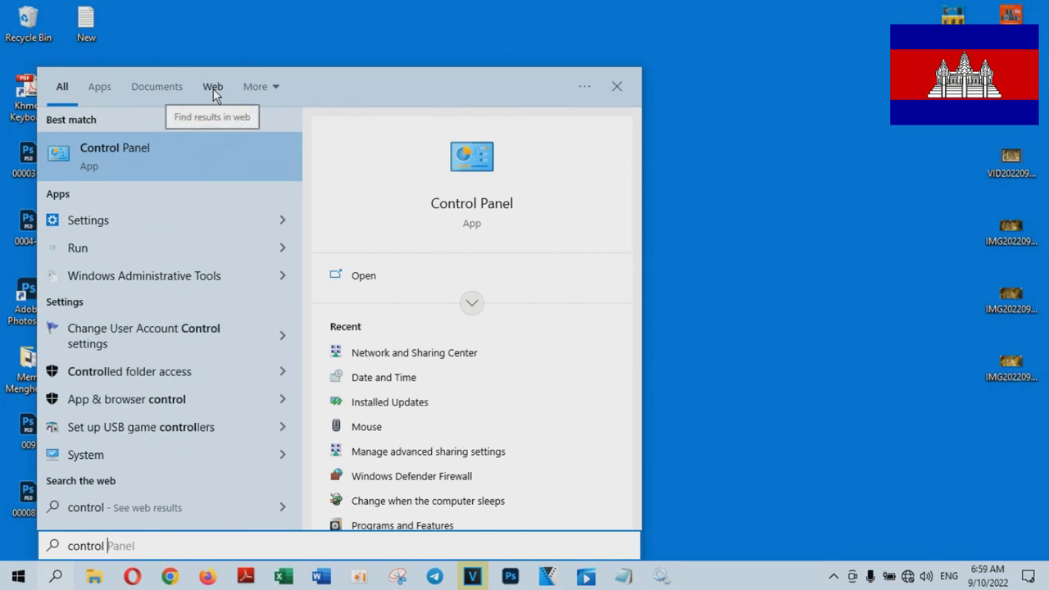
text(p)
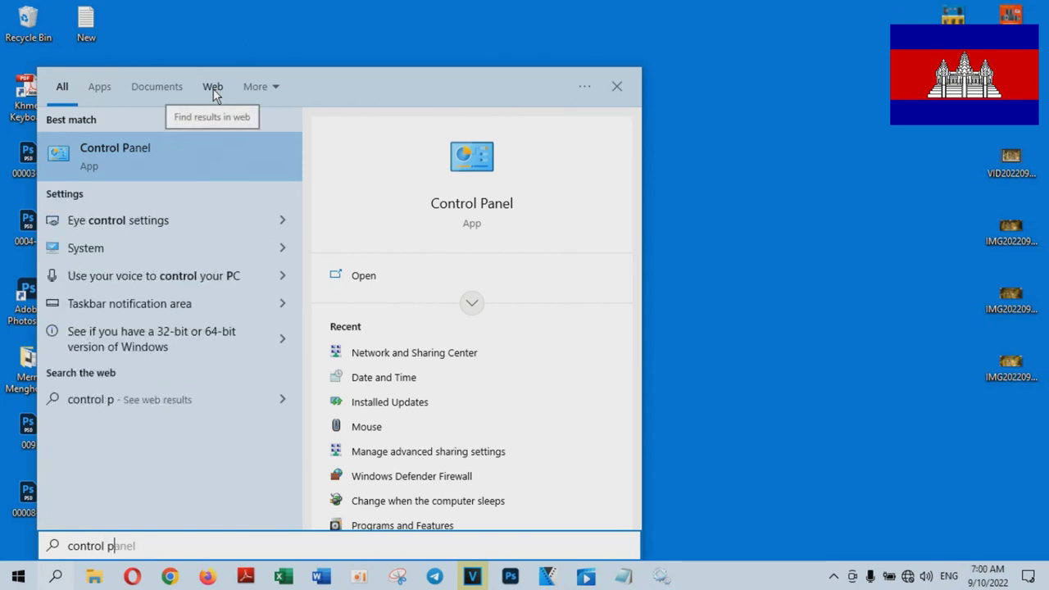
text(annel)
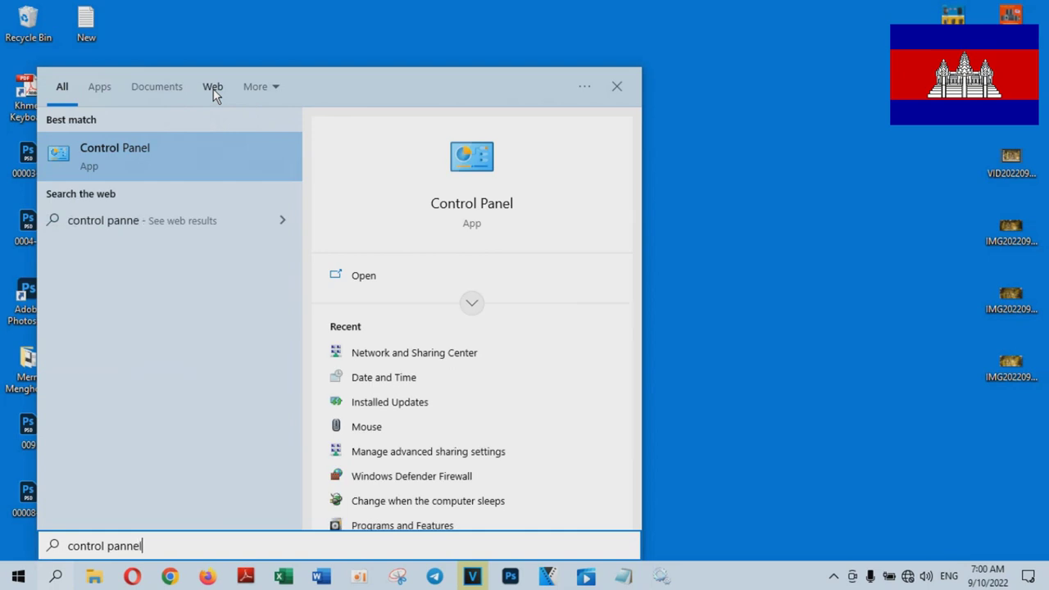
key(Return)
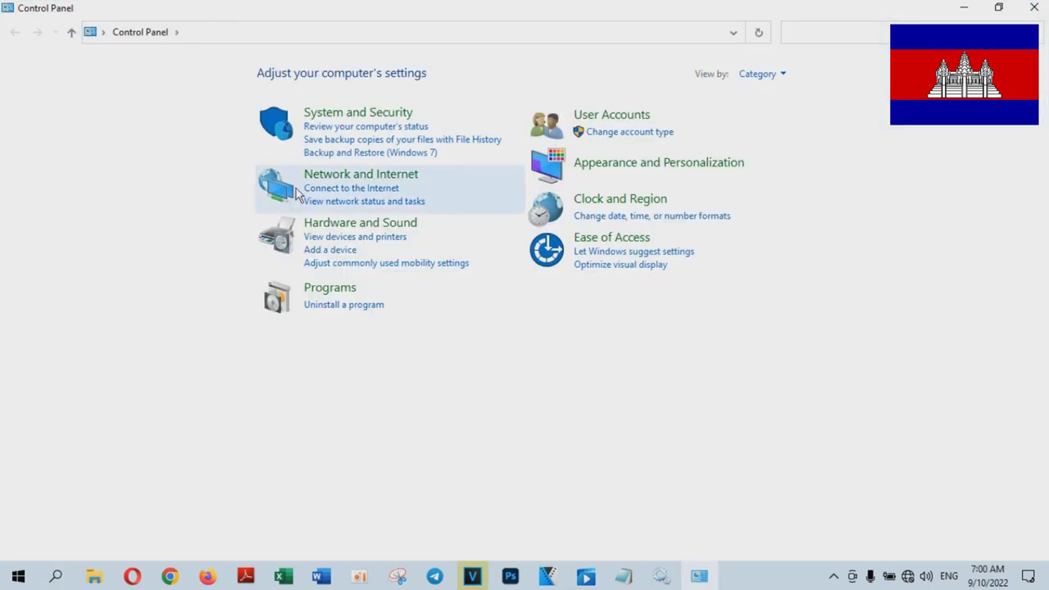
Show the Control Panel items as large icons and open Power Options.
click(782, 76)
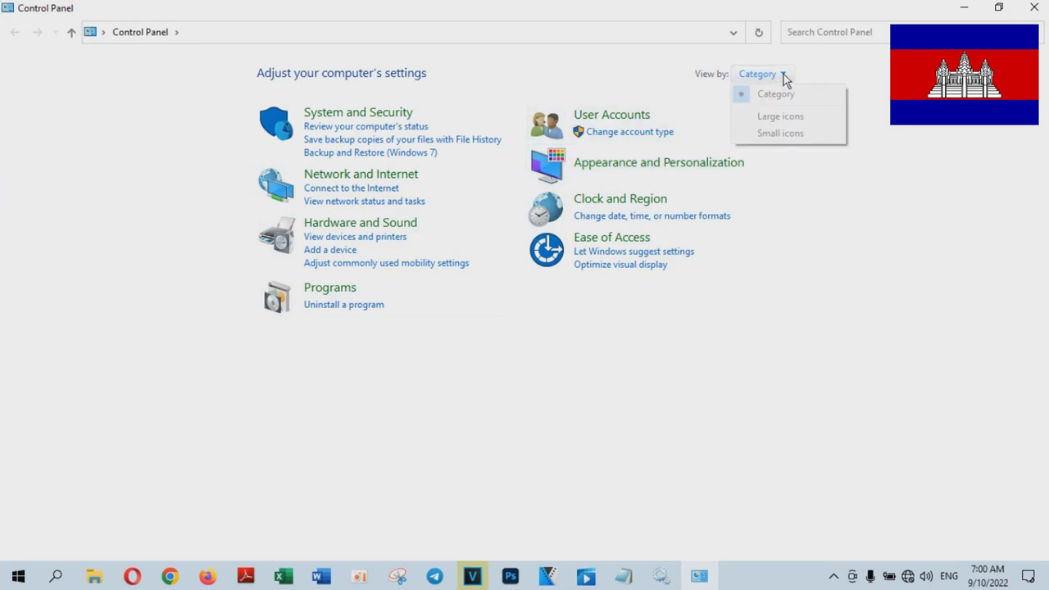
click(783, 116)
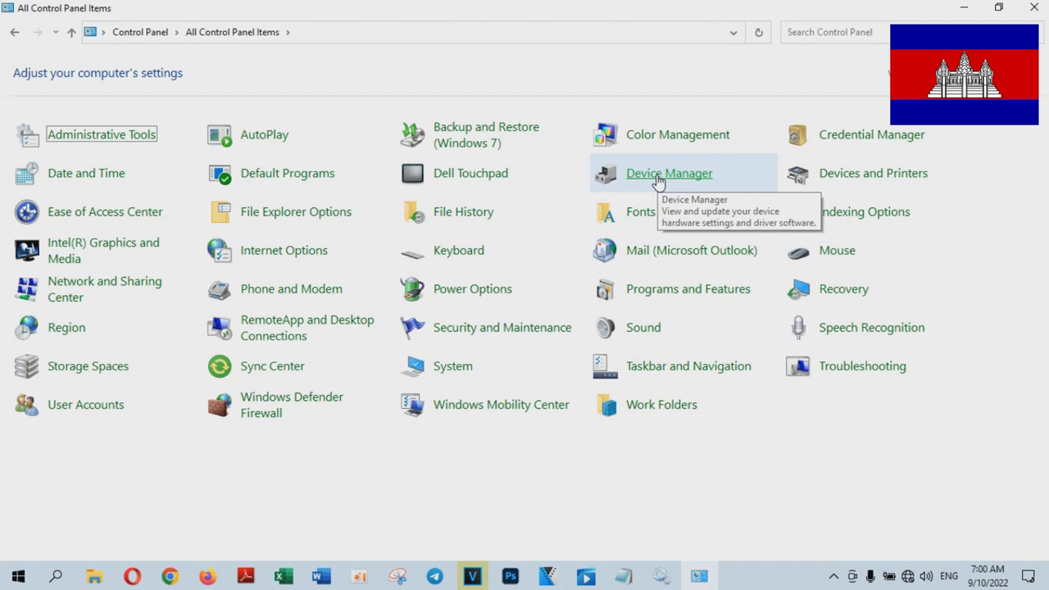
click(469, 293)
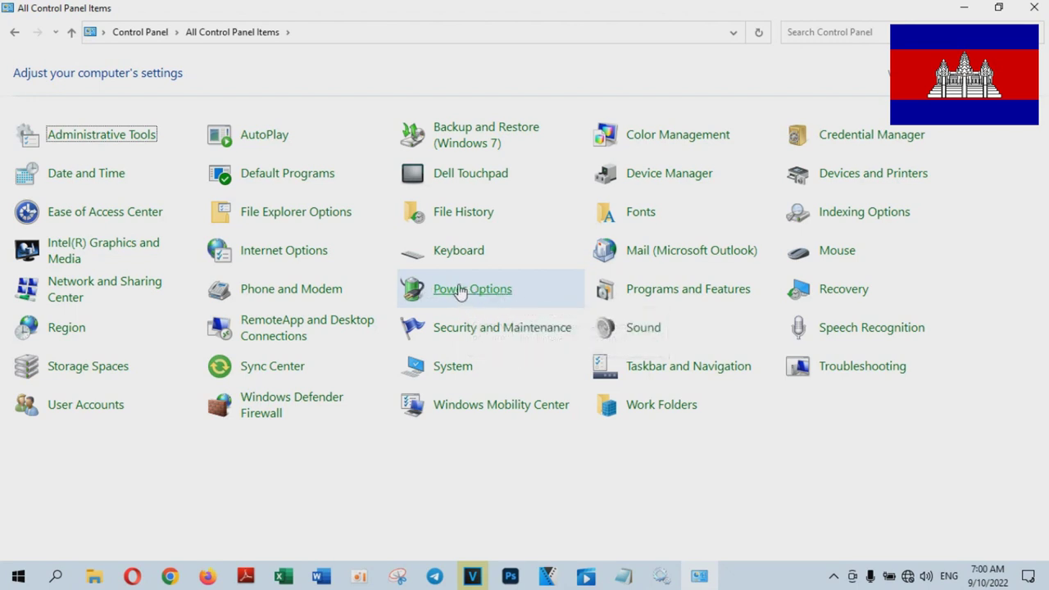
click(456, 296)
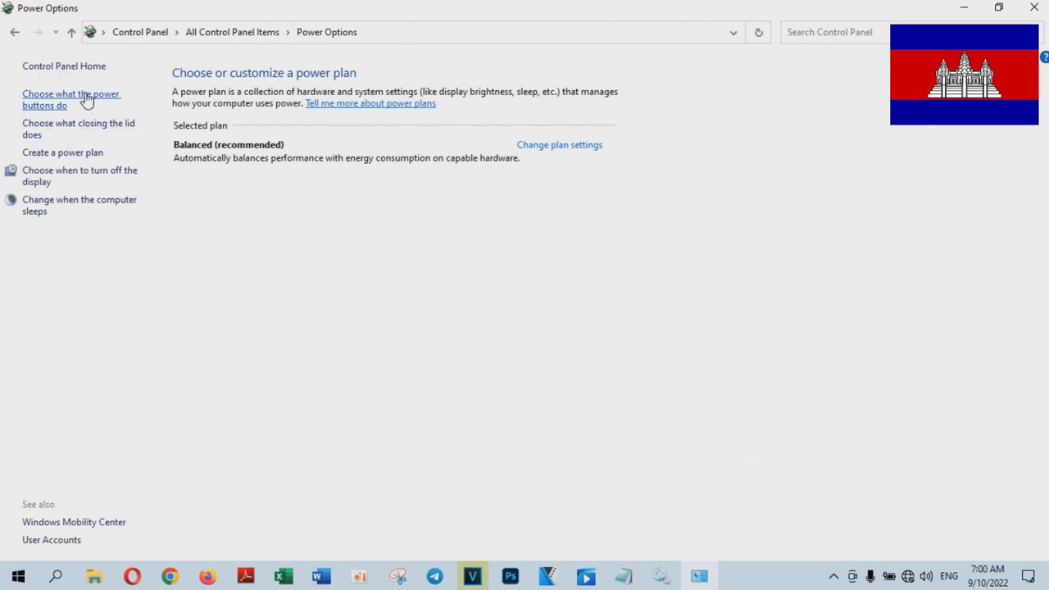
Review the Power Options pages for the power buttons, lid closing, display turn-off and computer sleep.
click(87, 99)
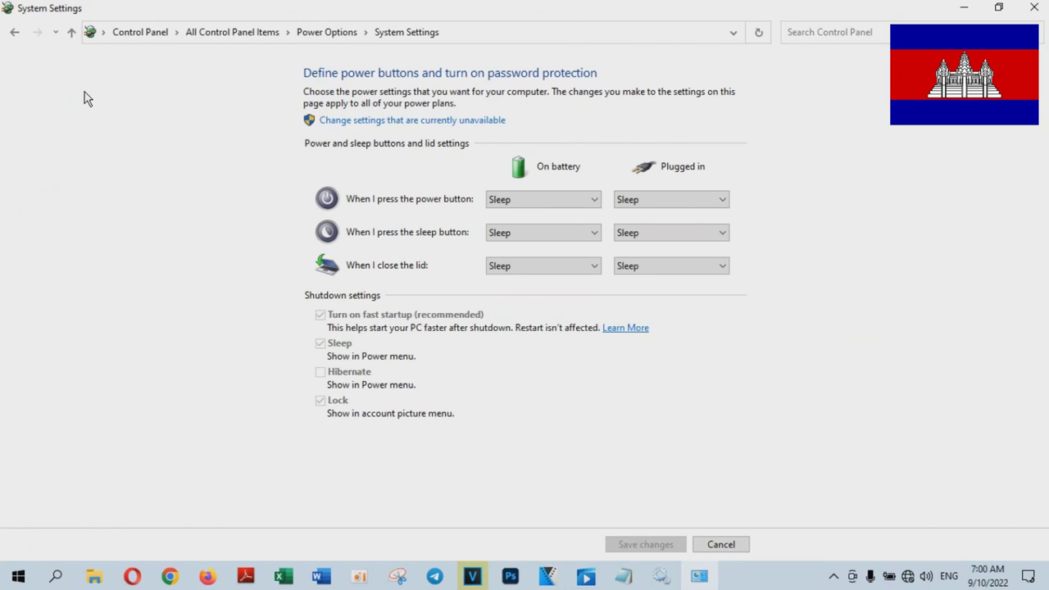
click(13, 33)
click(85, 133)
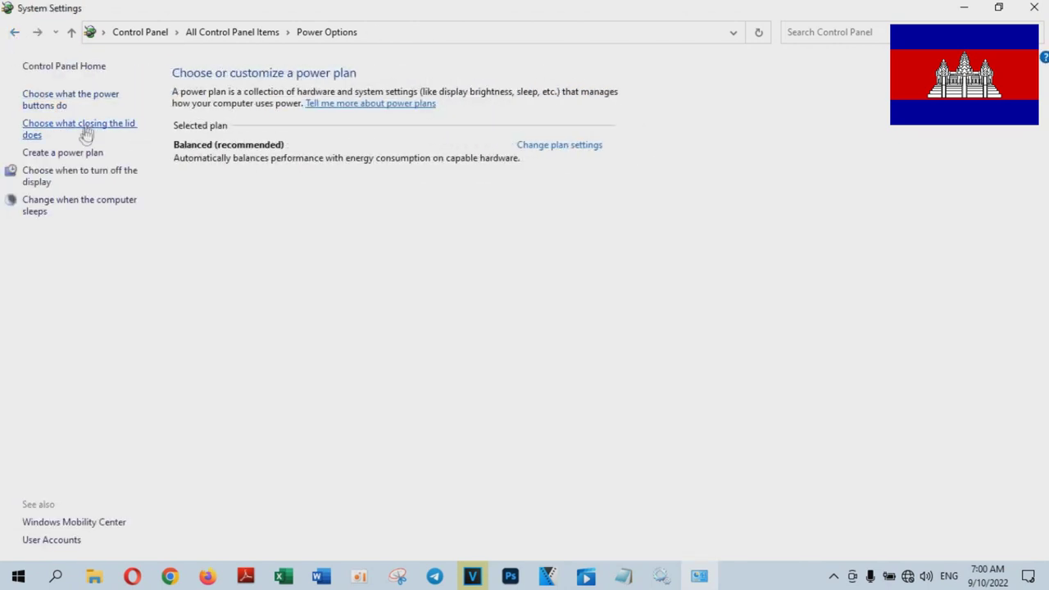
click(14, 34)
click(112, 176)
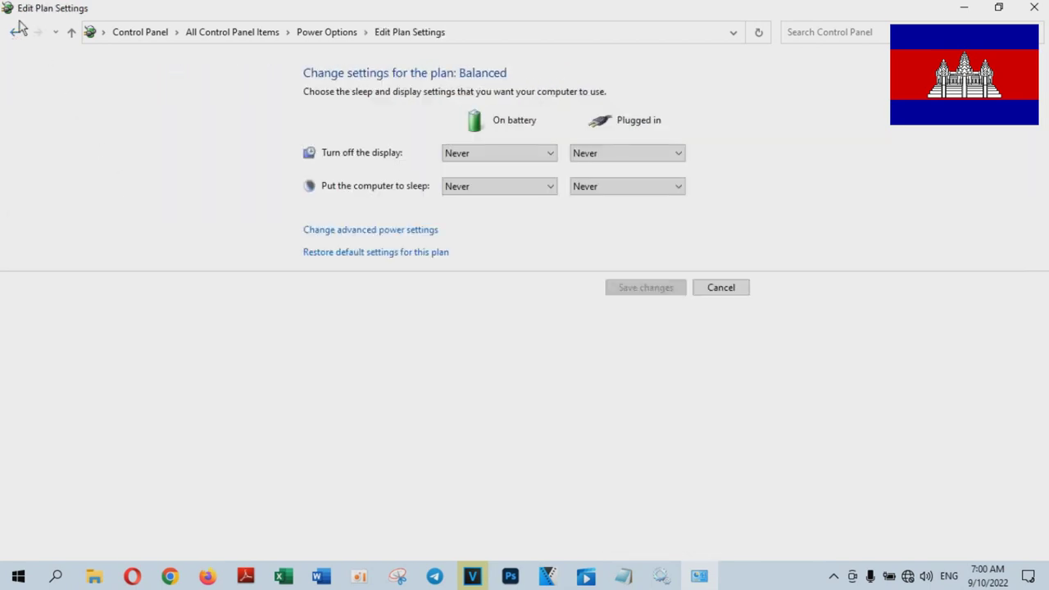
click(14, 32)
click(103, 212)
click(14, 32)
Begin a power plan named My Custom Plan 1 based on Balanced (recommended) and proceed to its display and sleep settings.
click(98, 154)
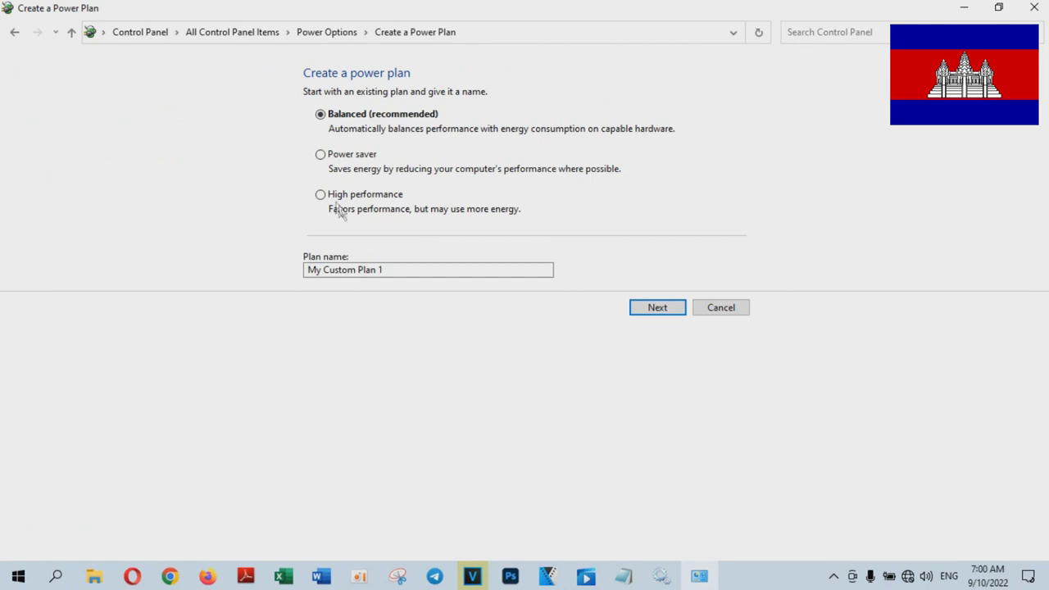
click(321, 194)
click(320, 154)
click(321, 114)
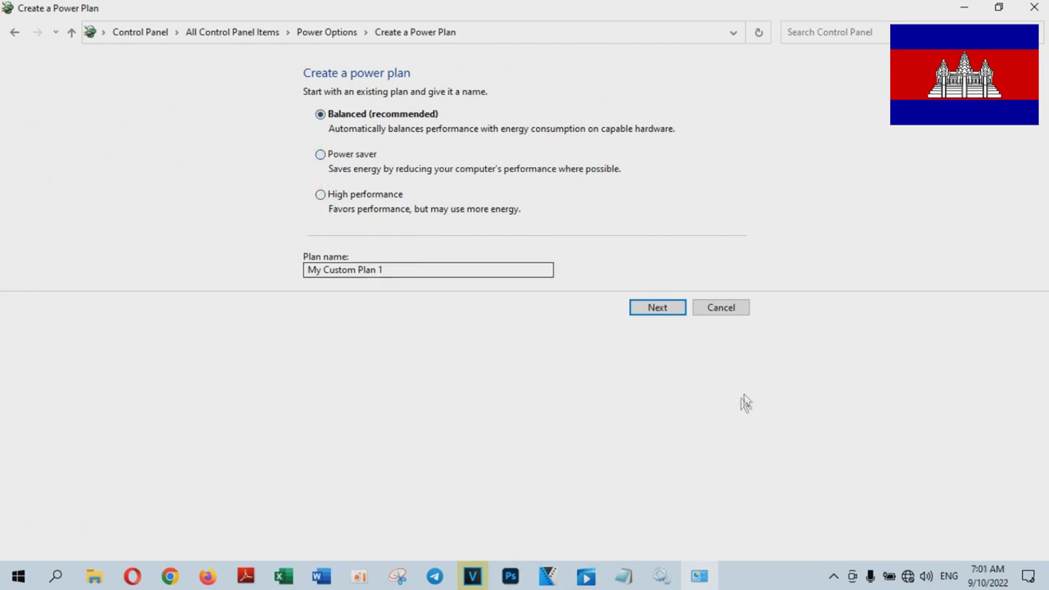
click(999, 8)
drag(647, 109, 594, 53)
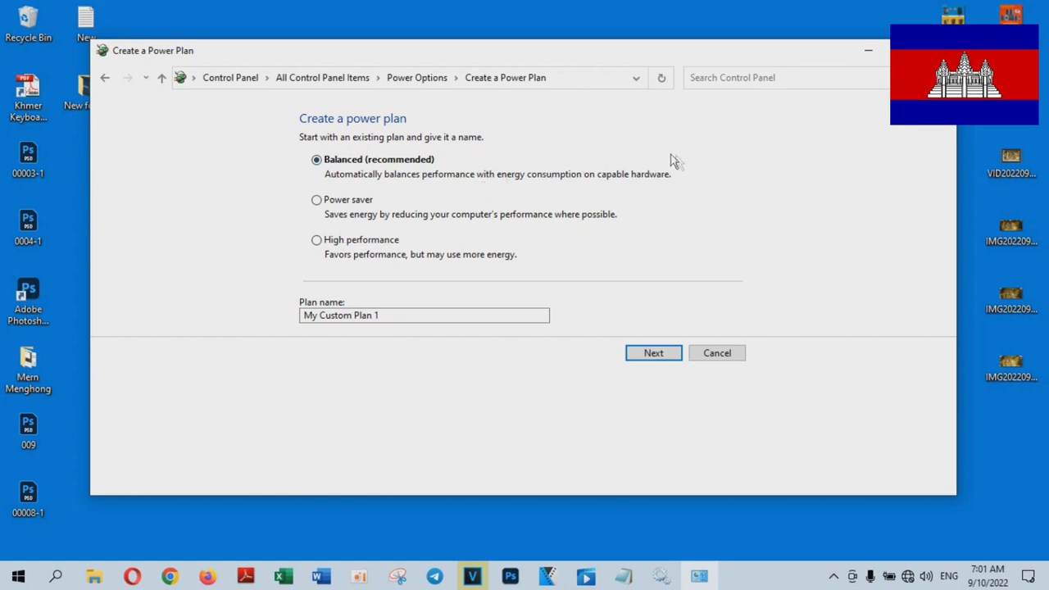
click(669, 355)
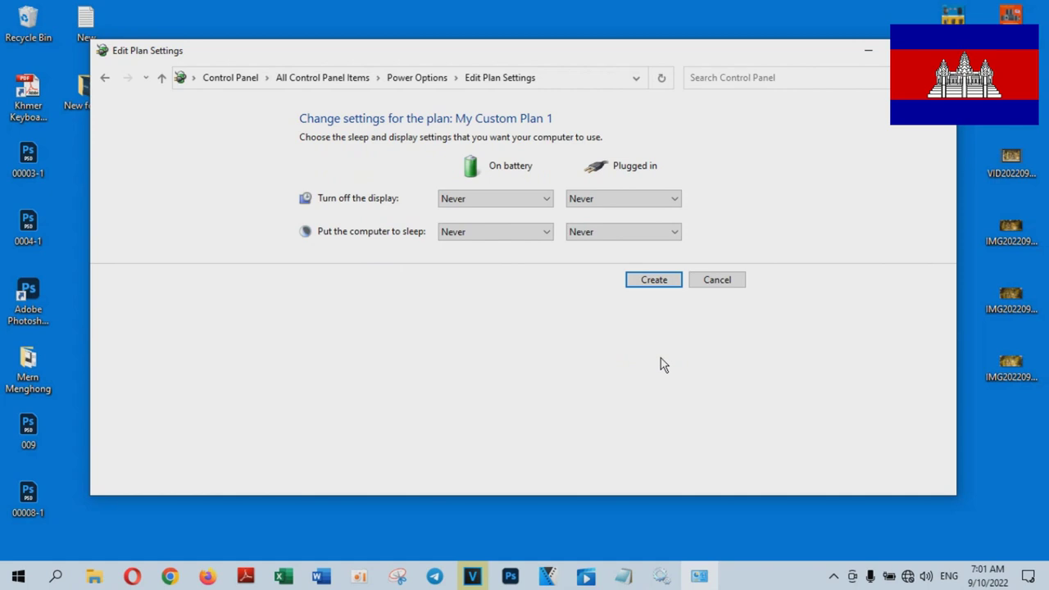
Close the power plan window without creating the plan and refresh the desktop.
click(937, 50)
right_click(422, 266)
click(475, 312)
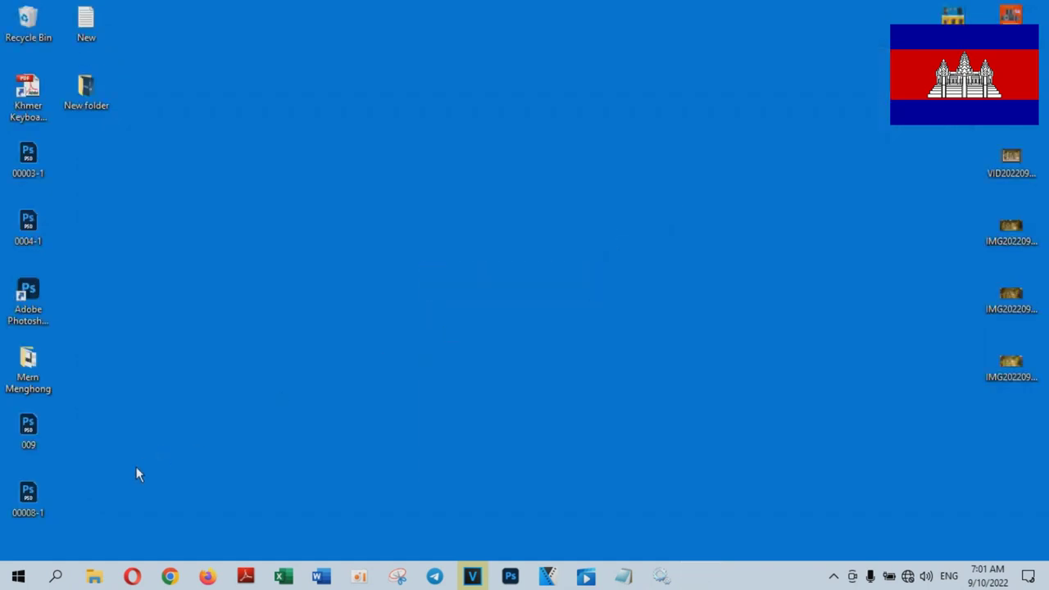
Search Windows for cmd and run Command Prompt as administrator.
click(57, 577)
text(cmd)
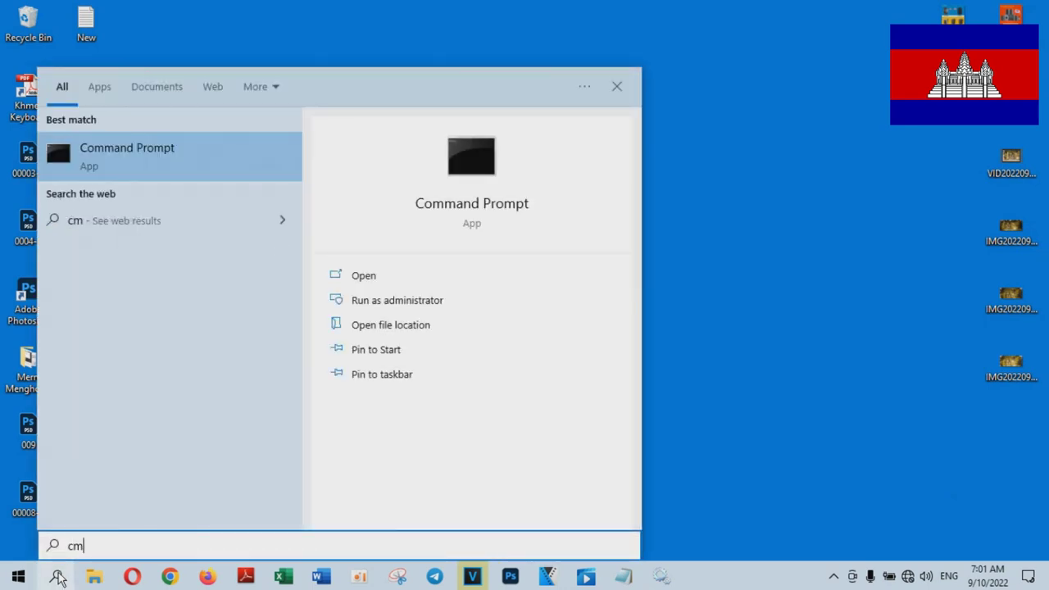
right_click(227, 156)
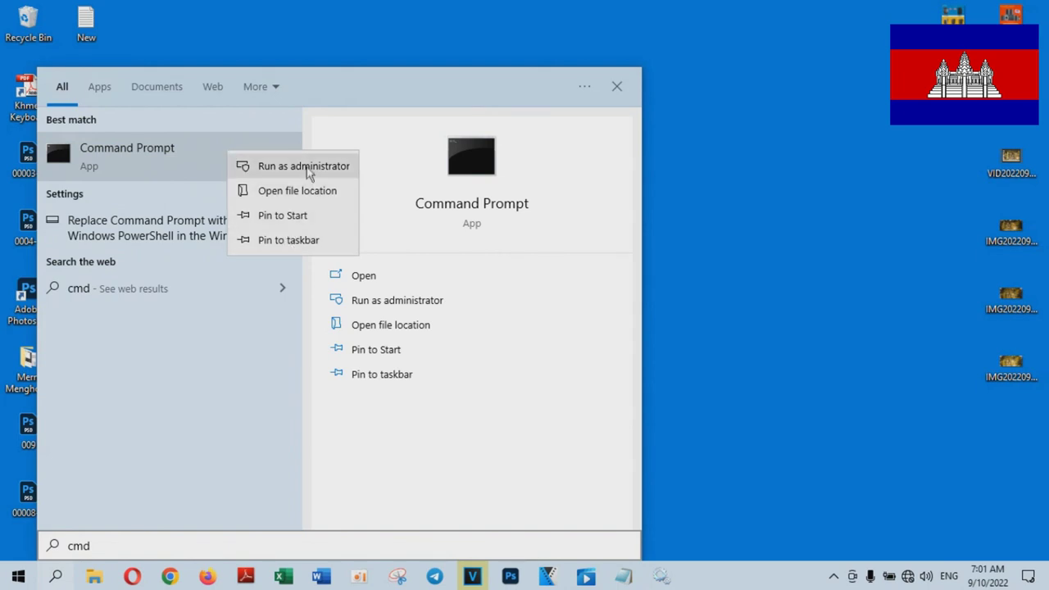
key(Escape)
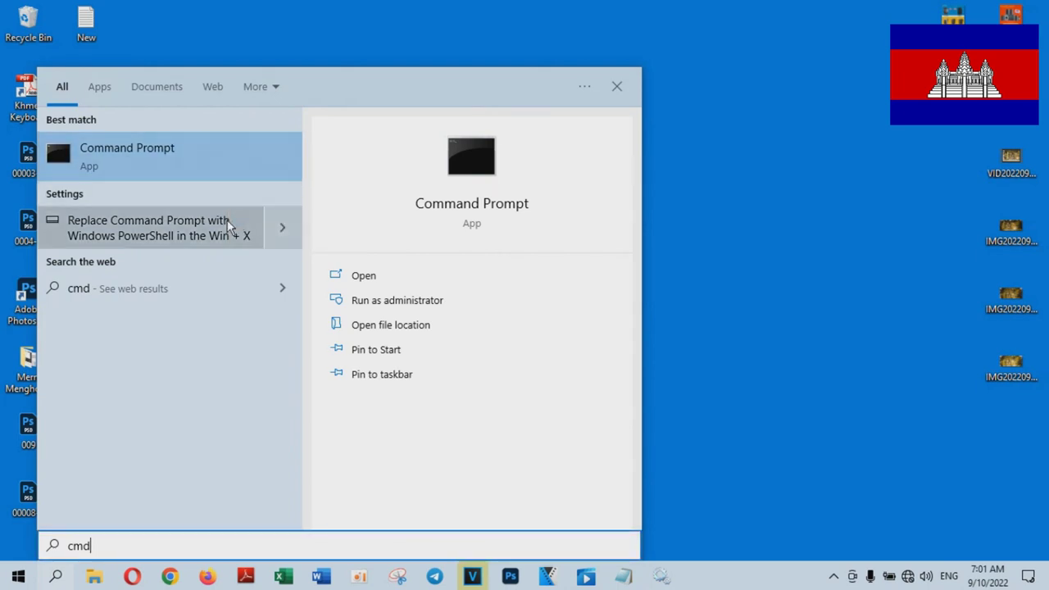
key(Return)
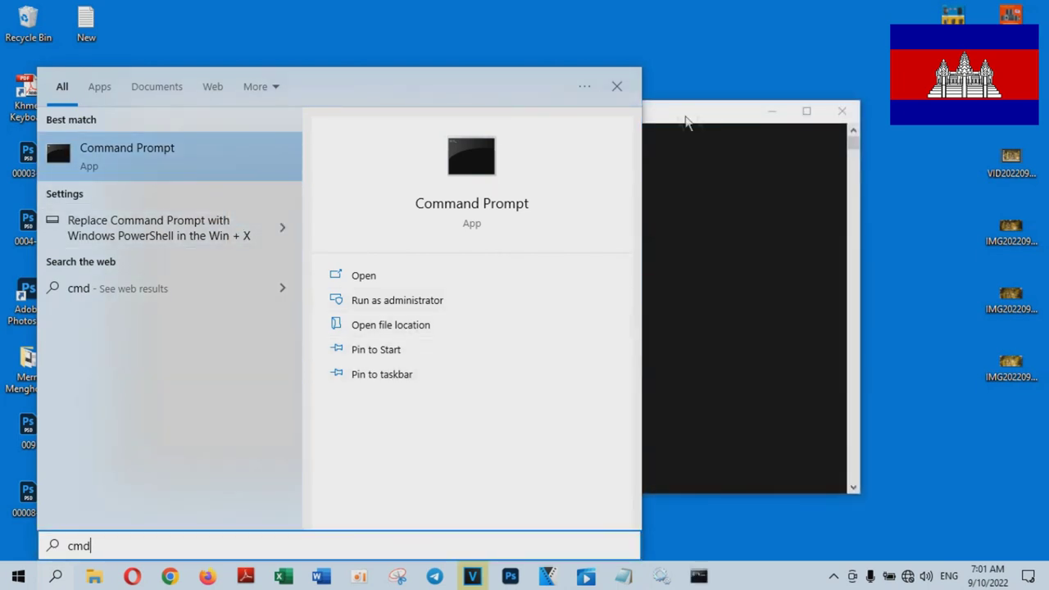
click(617, 86)
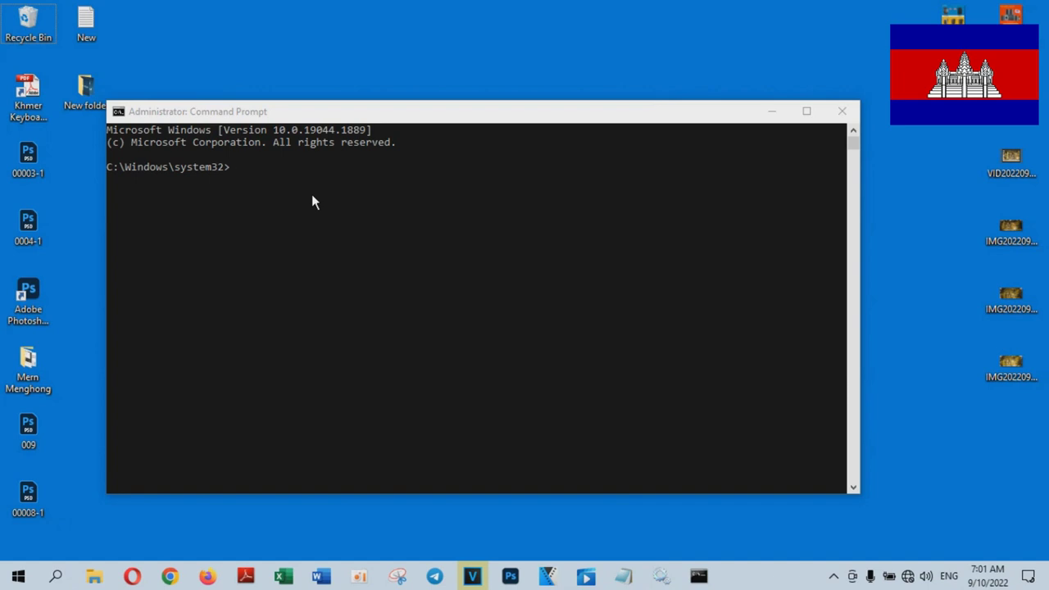
Try to run the command chksdk /r at the administrator prompt.
click(236, 167)
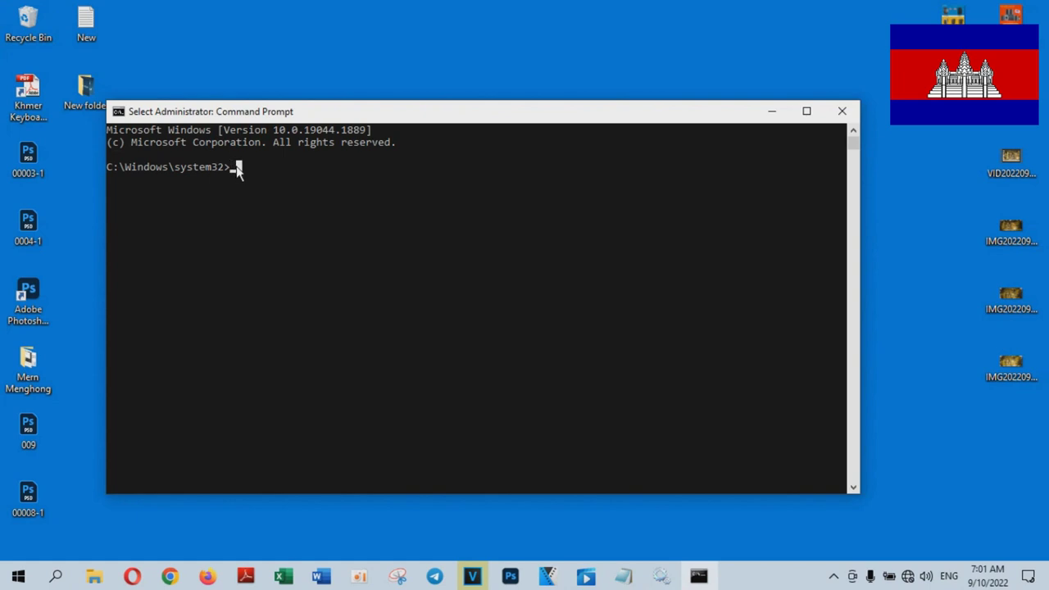
text(c)
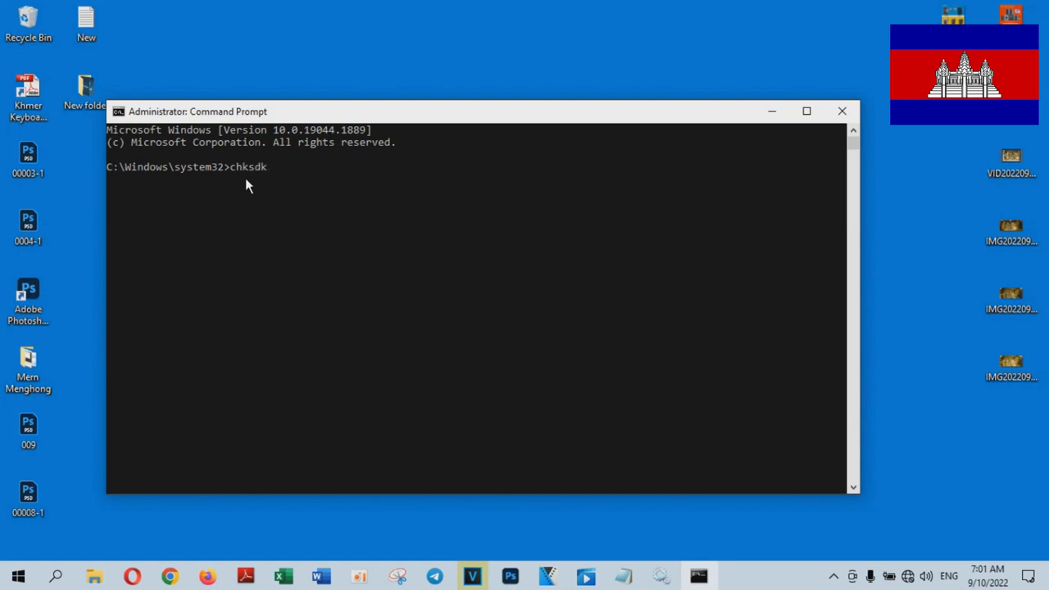
text(hksdk )
text(/.............)
key(BackSpace)
key(BackSpace)
key(BackSpace)
key(BackSpace)
key(BackSpace)
key(BackSpace)
key(BackSpace)
key(BackSpace)
key(BackSpace)
key(BackSpace)
key(BackSpace)
key(BackSpace)
key(BackSpace)
key(BackSpace)
text(r)
key(Return)
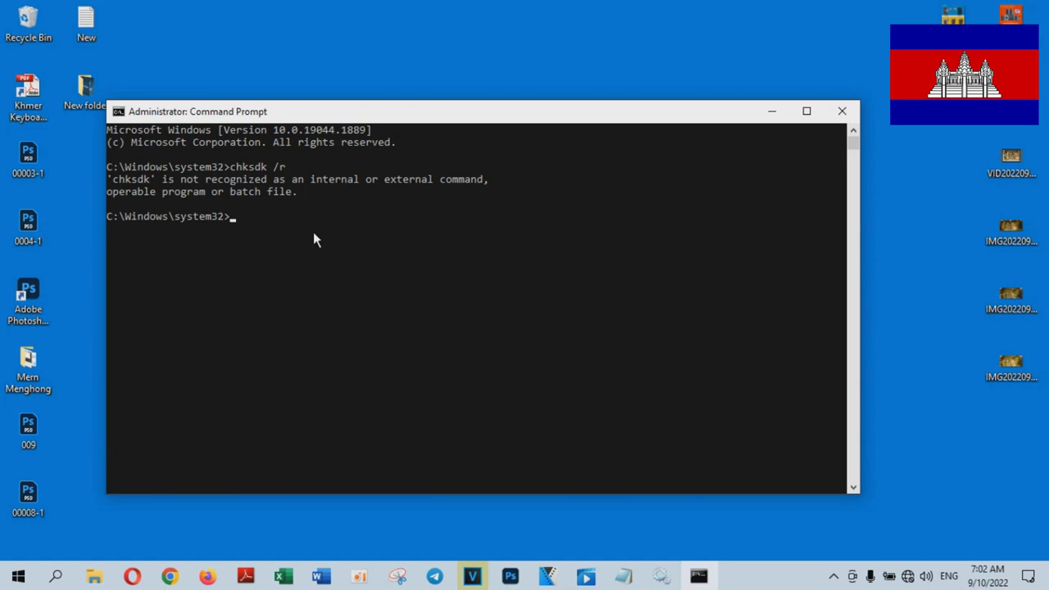
Run the disk check command chkdsk /r and move the Command Prompt window higher on the desktop.
text(chkdsk /r)
key(Return)
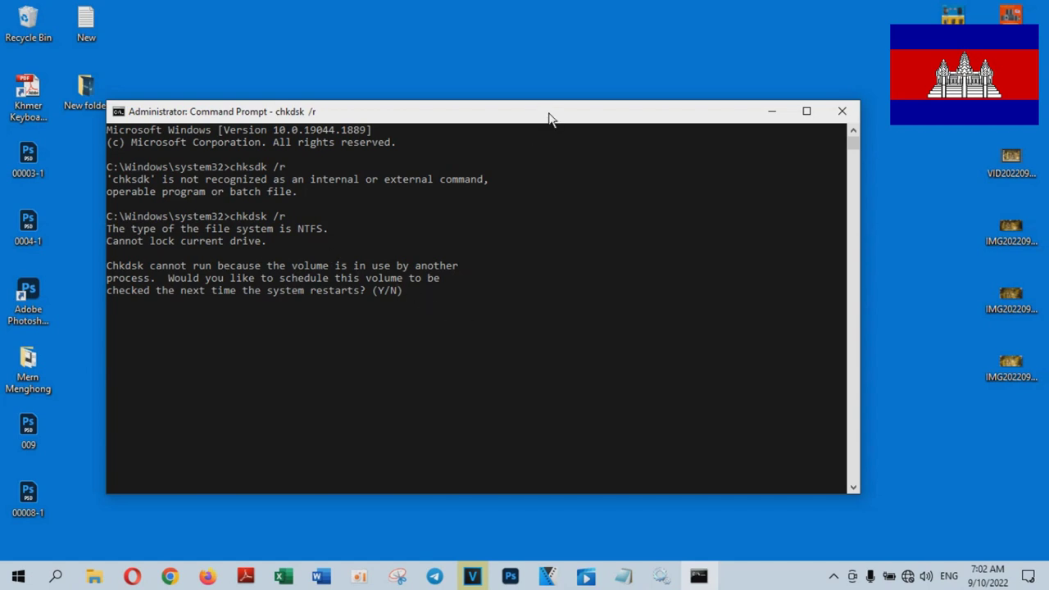
drag(514, 121, 543, 85)
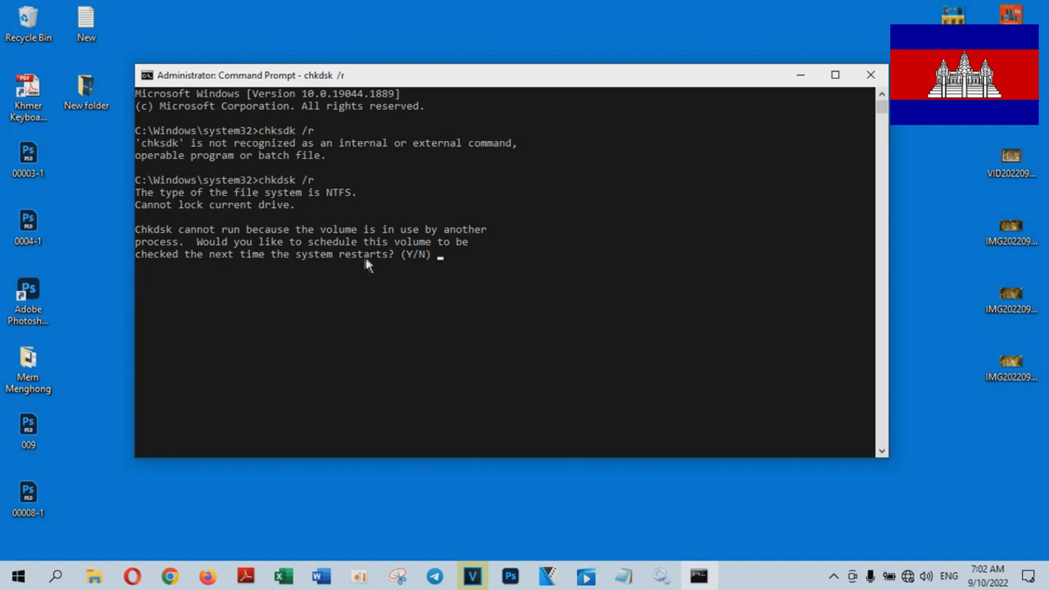
Close Command Prompt without answering the scheduling question and refresh the desktop.
click(869, 74)
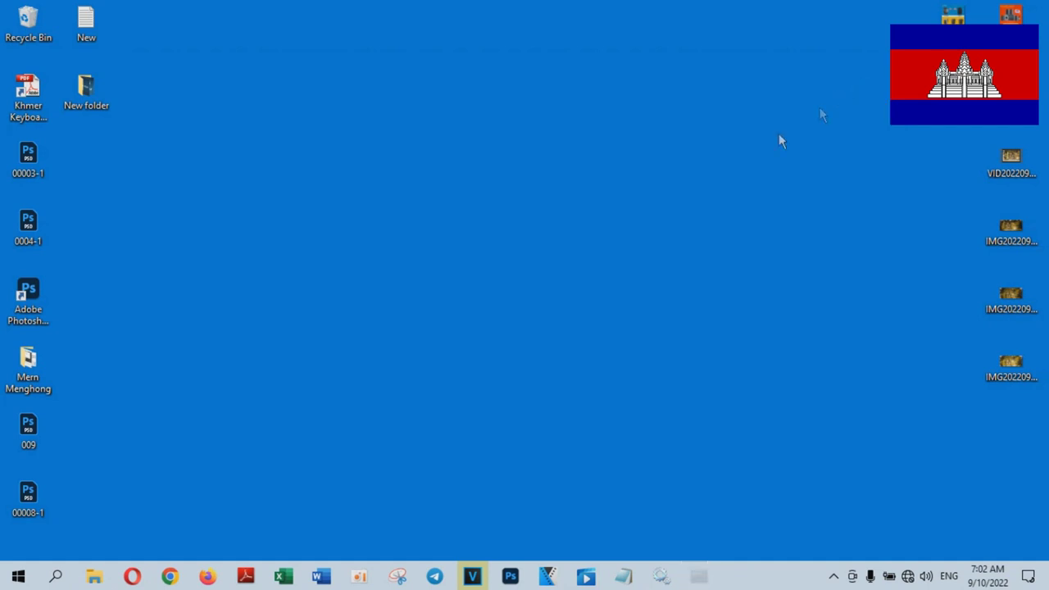
right_click(349, 248)
click(401, 292)
Bring up the Restart option among the shut-down choices and dismiss it without restarting.
right_click(29, 571)
mouse_move(178, 538)
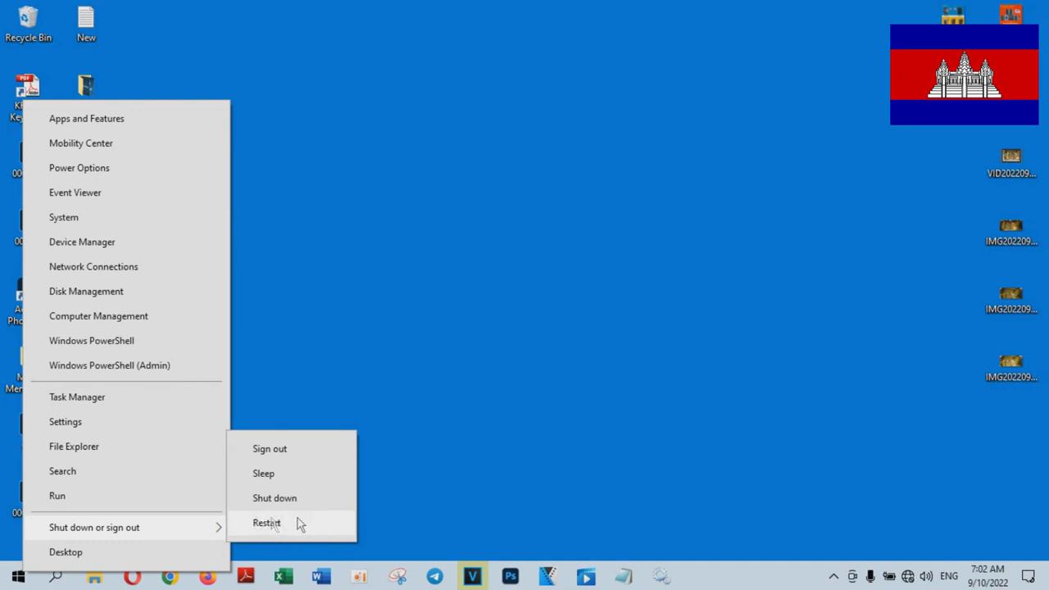
click(539, 485)
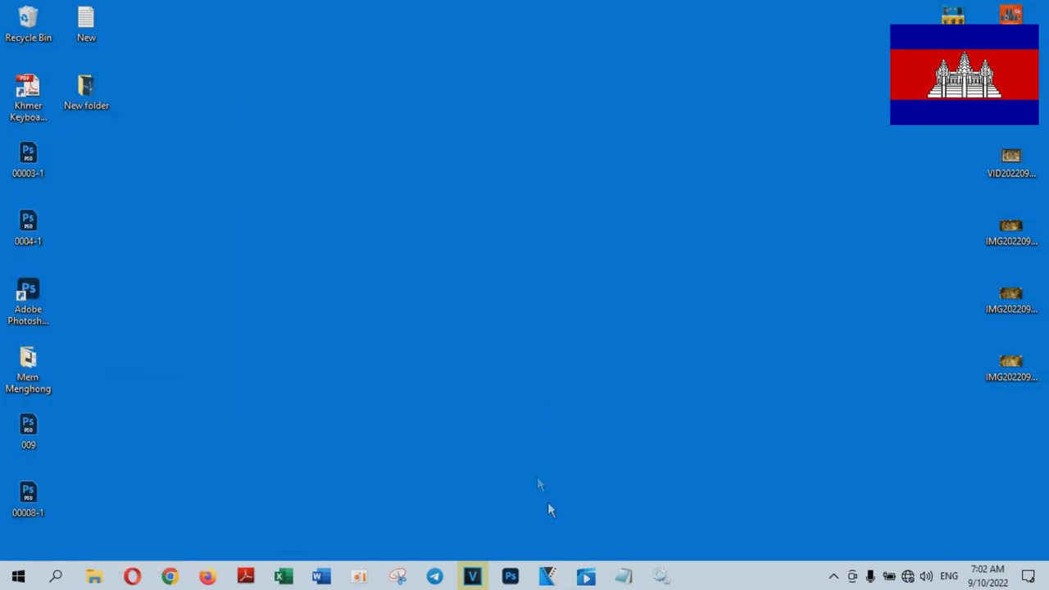
click(359, 576)
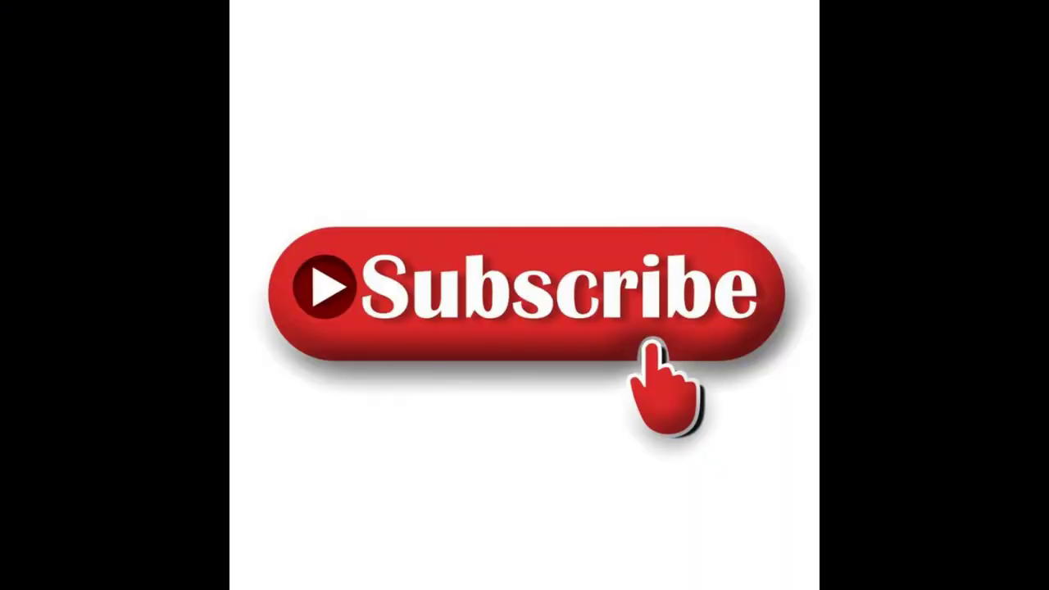